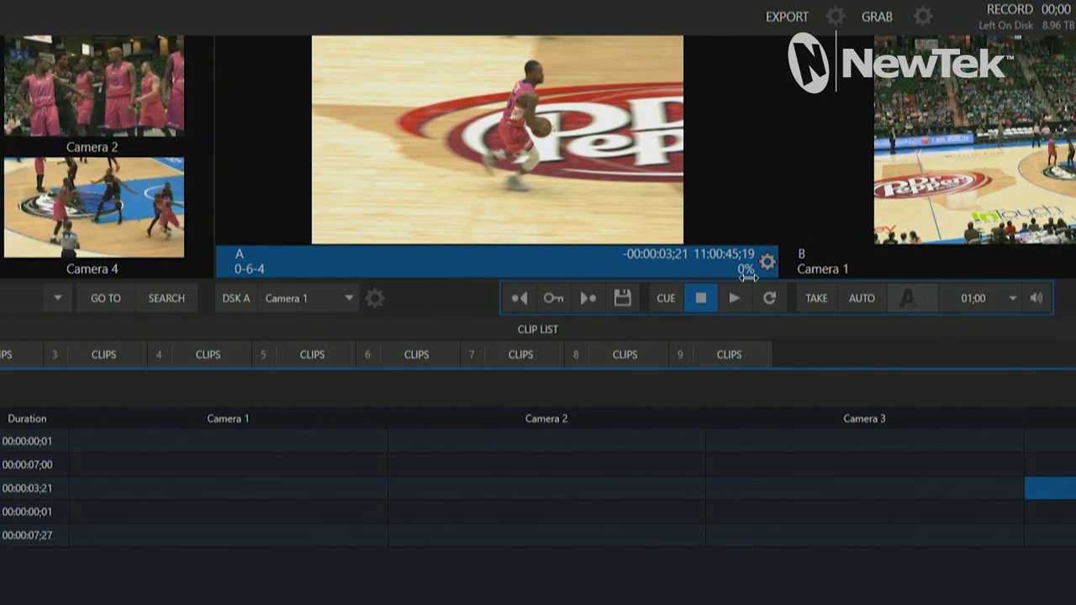
Step: Play the cued clip 0-6-4 on channel A at 100% speed
key("space")
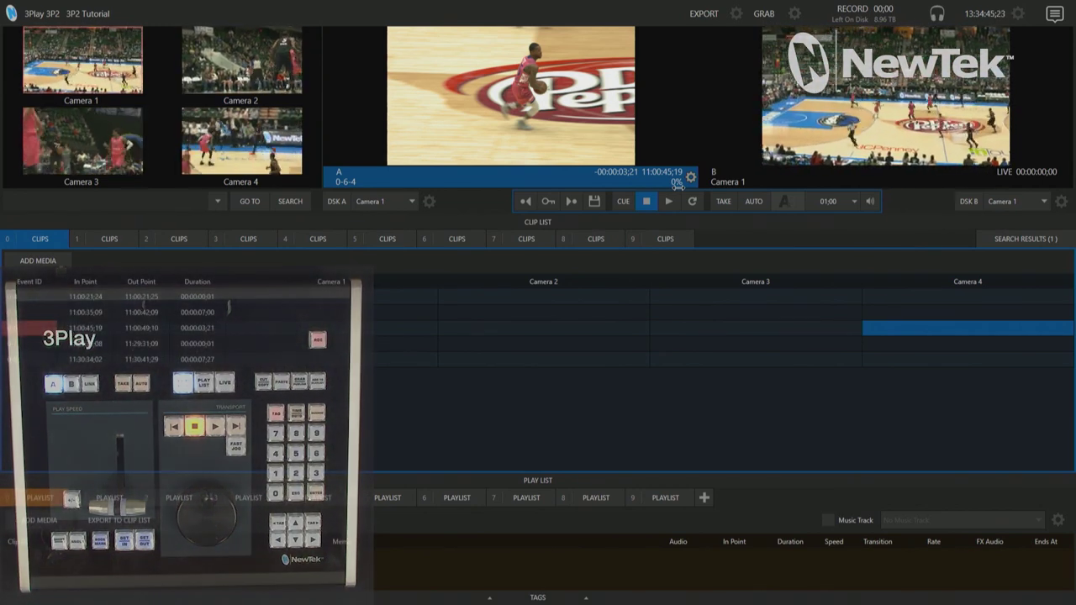
Step: Add a session macro named 'Speed Playback' via Macros > Configure Macros and open it for editing
mouse_move(243, 185)
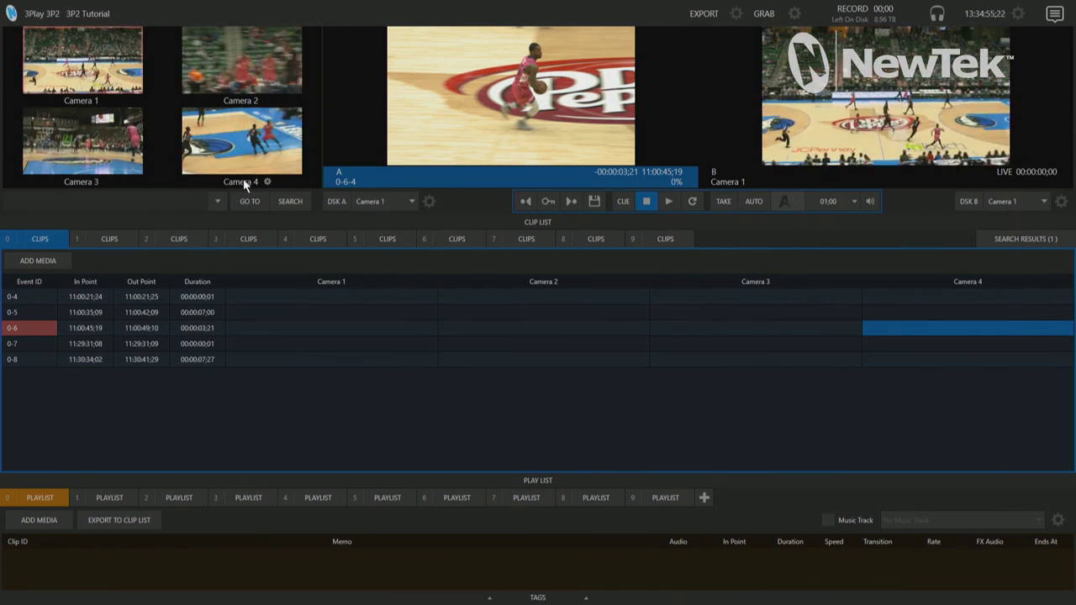
mouse_move(143, 22)
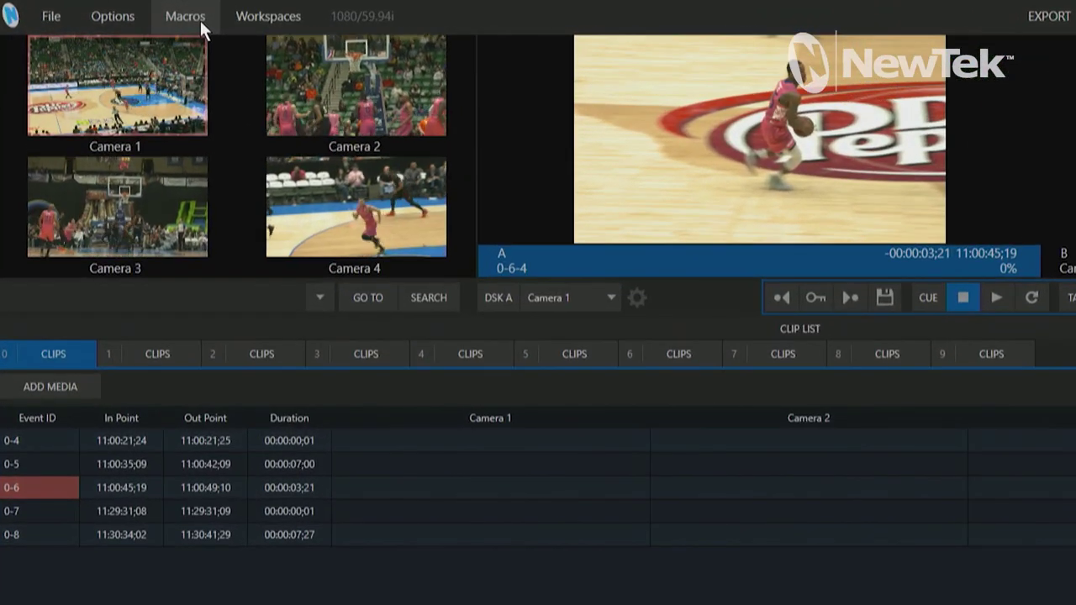
left_click(154, 16)
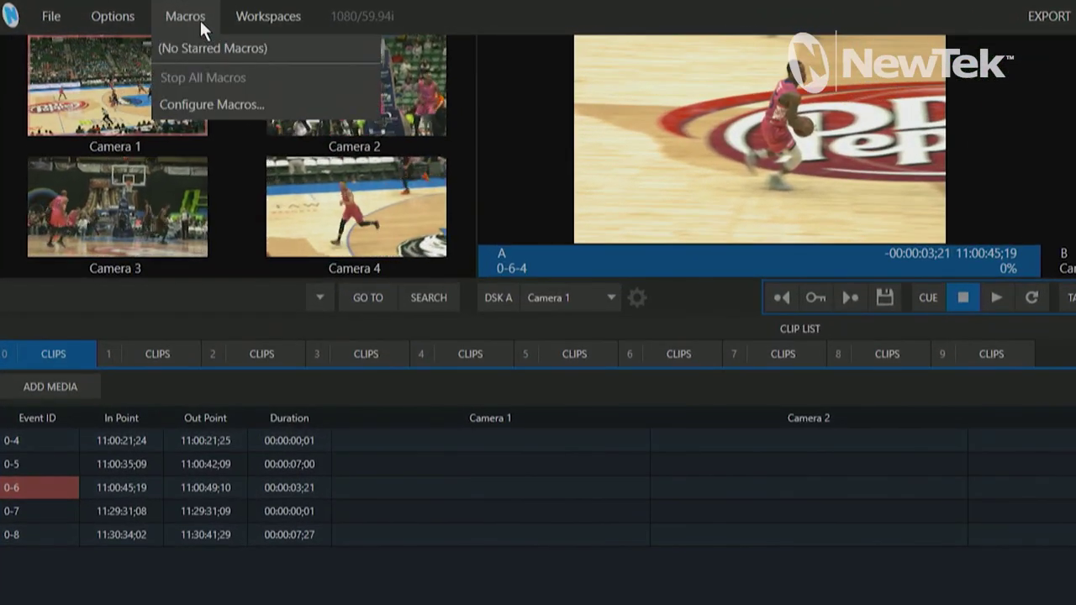
left_click(215, 102)
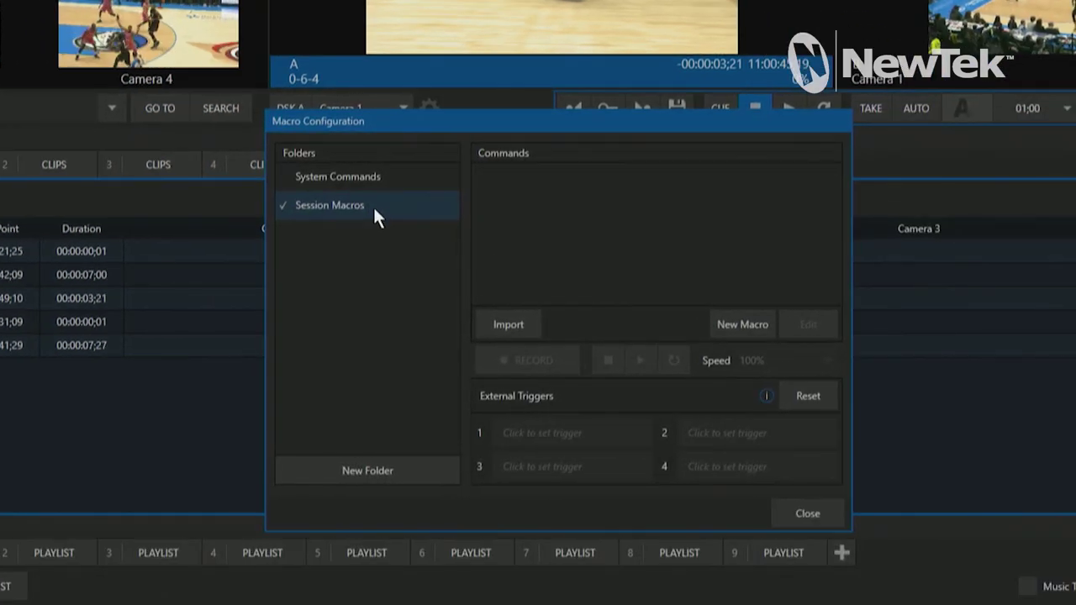
left_click(740, 332)
type("S")
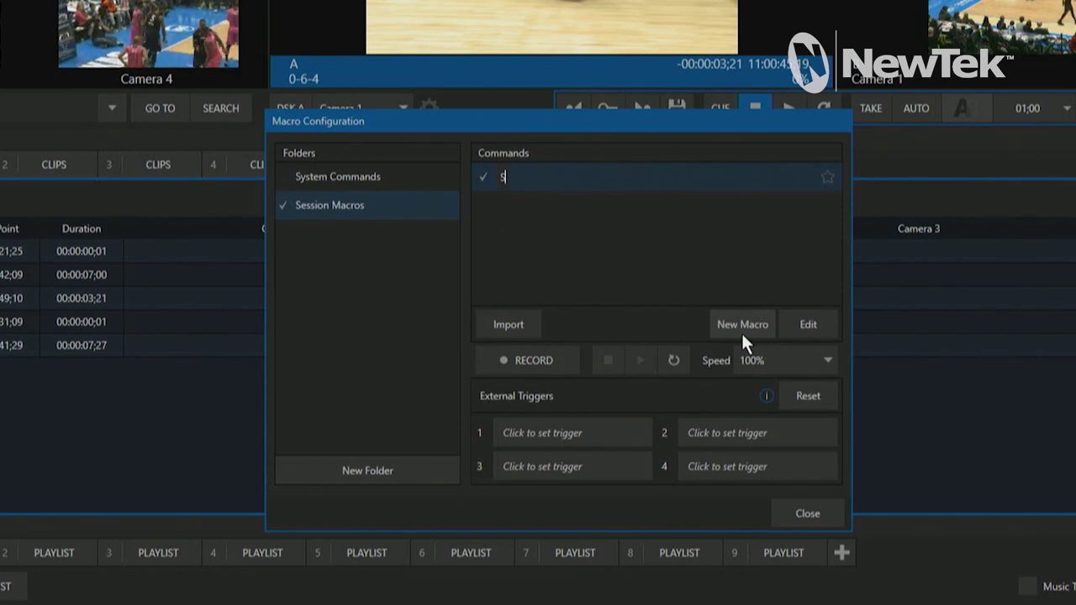
type("peed P")
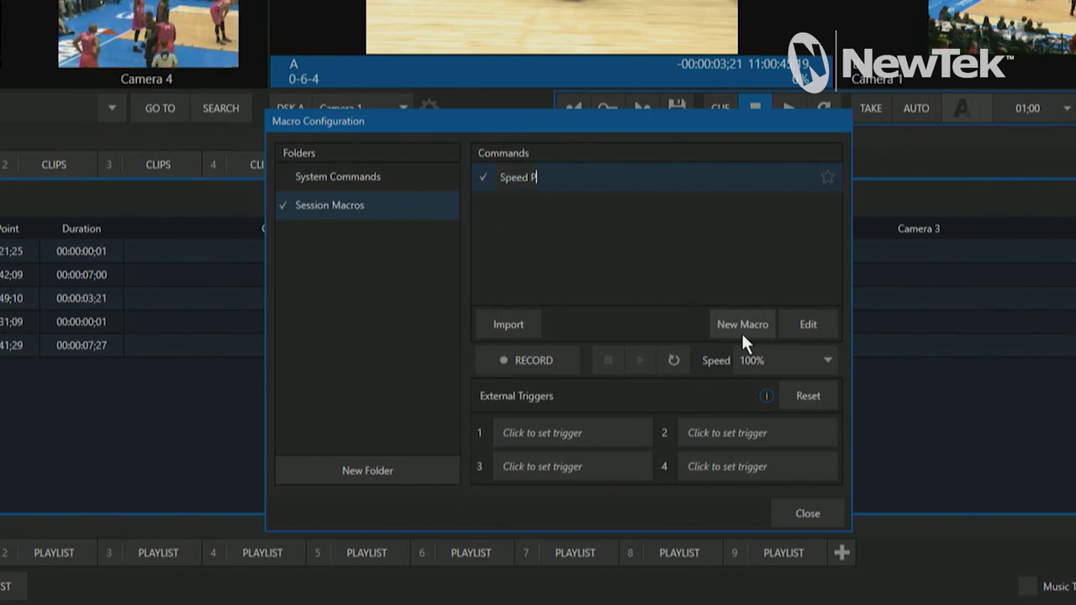
type("layback")
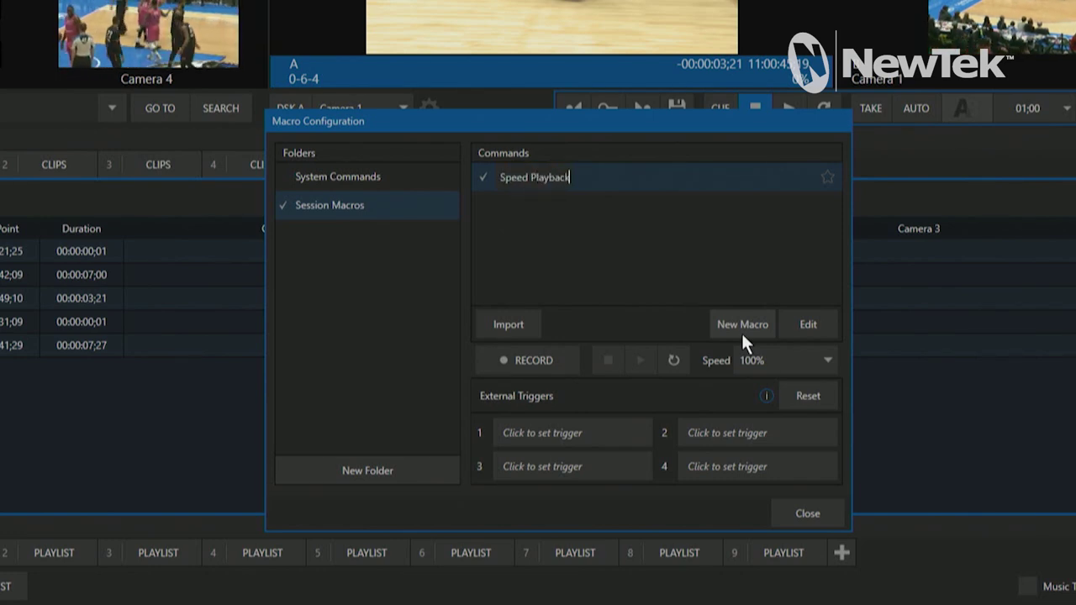
key("Return")
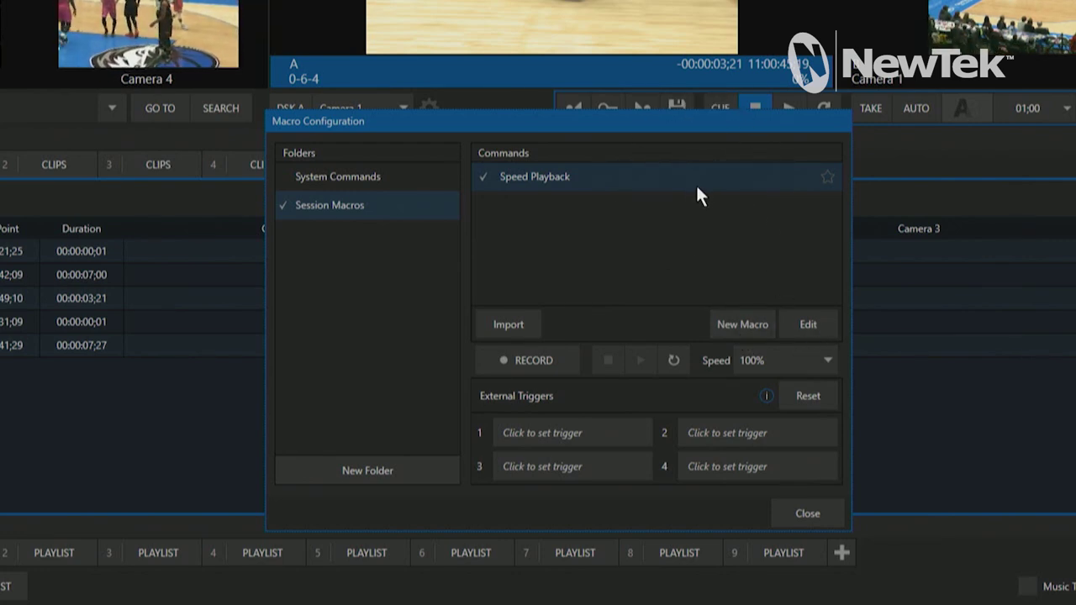
left_click(811, 322)
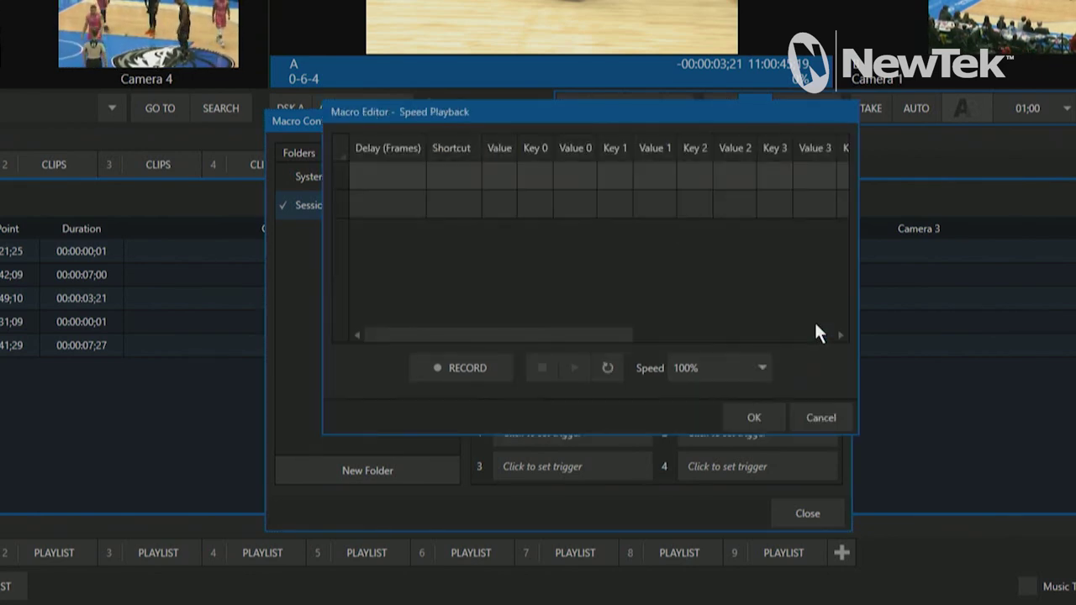
Step: Add a first macro command: play set to true
left_click(456, 178)
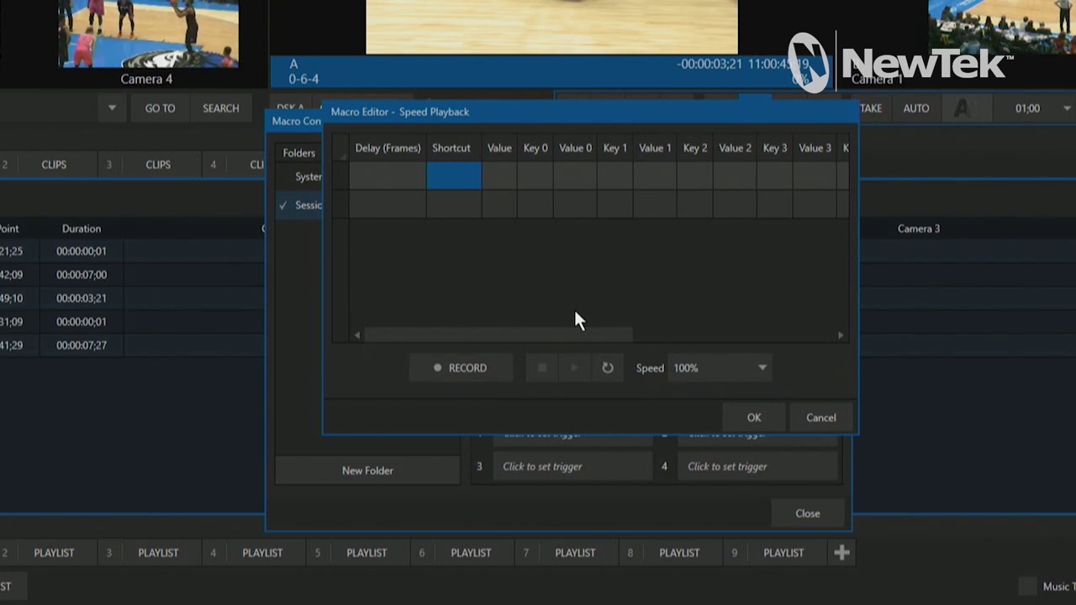
type("P")
key("Tab")
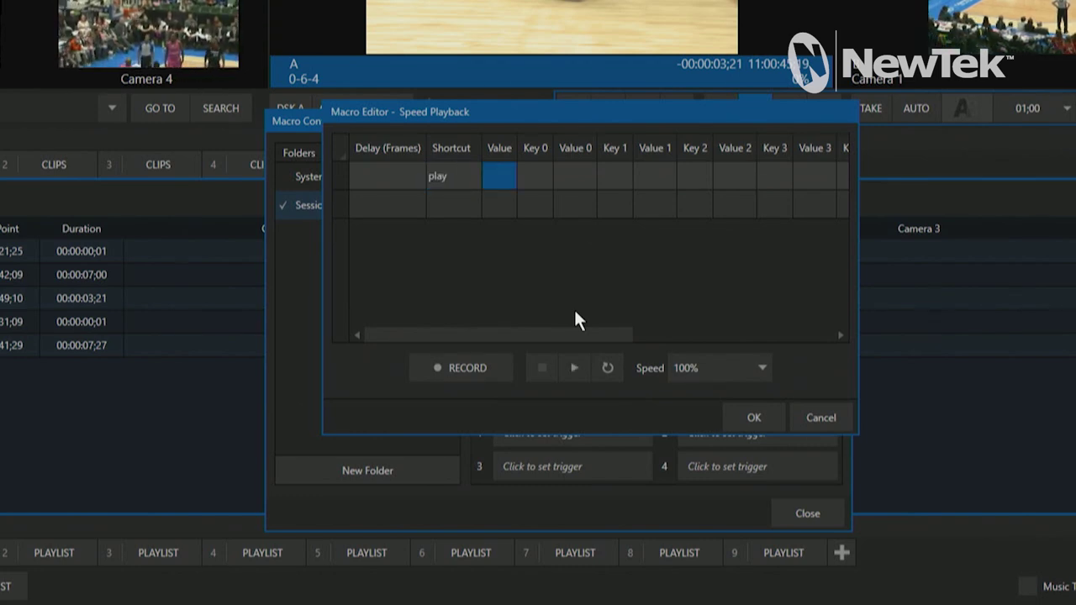
type("true")
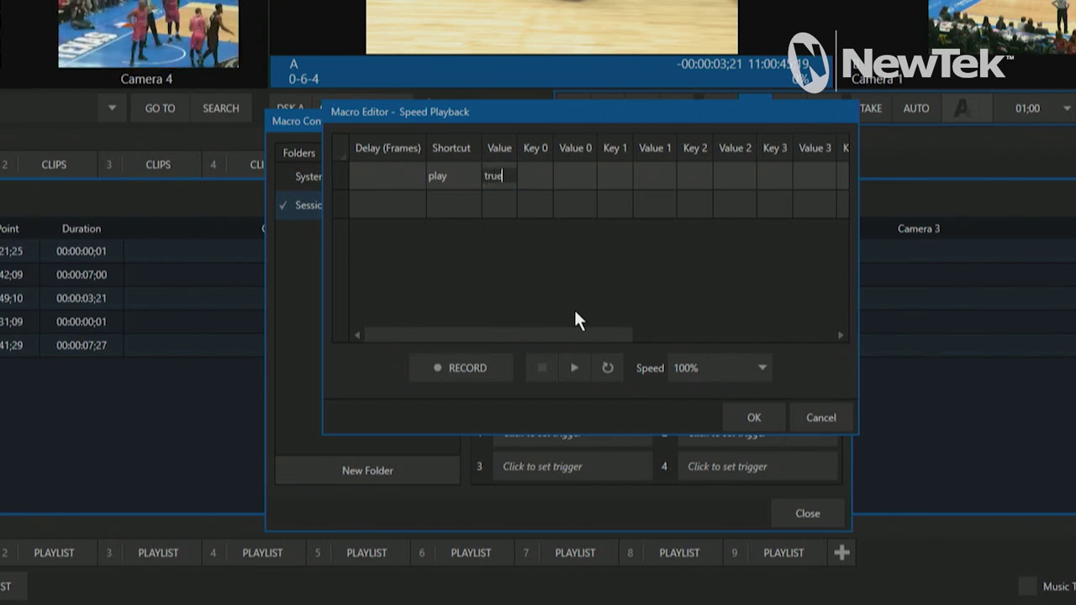
key("Return")
Step: Add a second command: play-speed with a value of 50
key("Left")
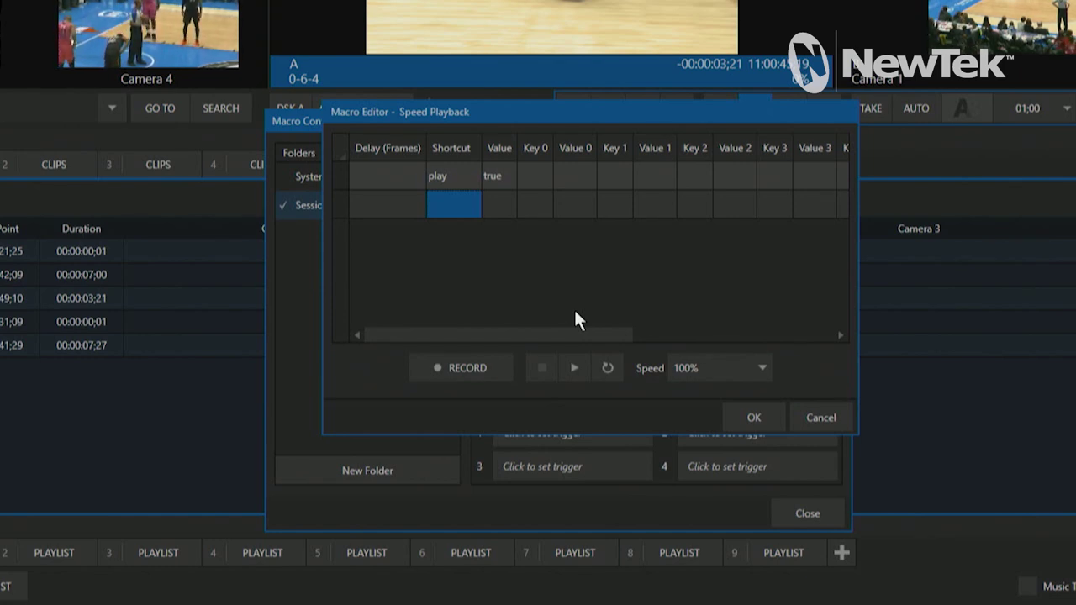
type("play")
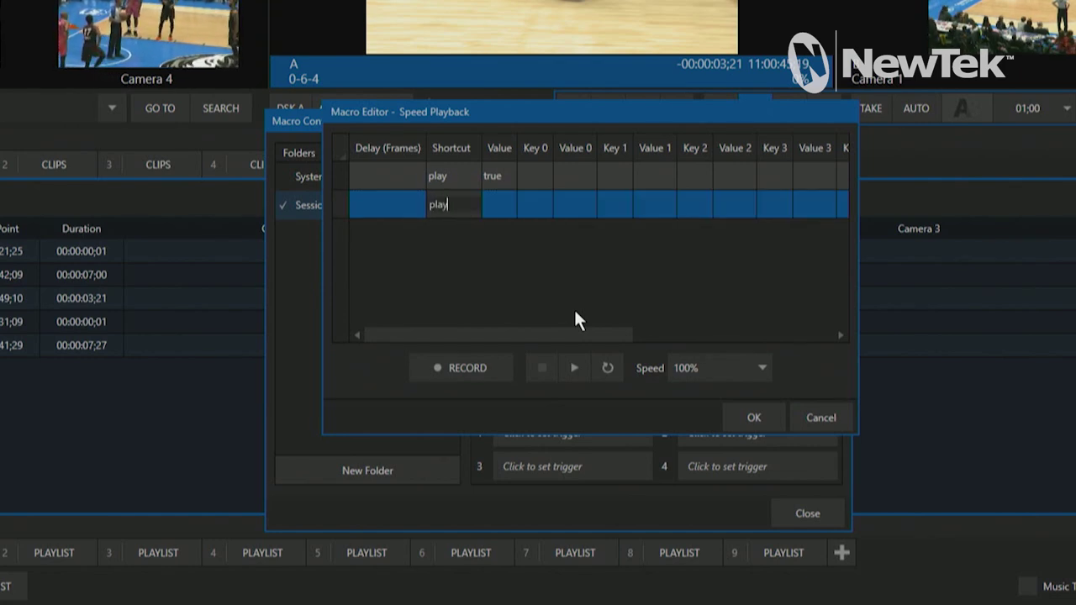
type("-speed")
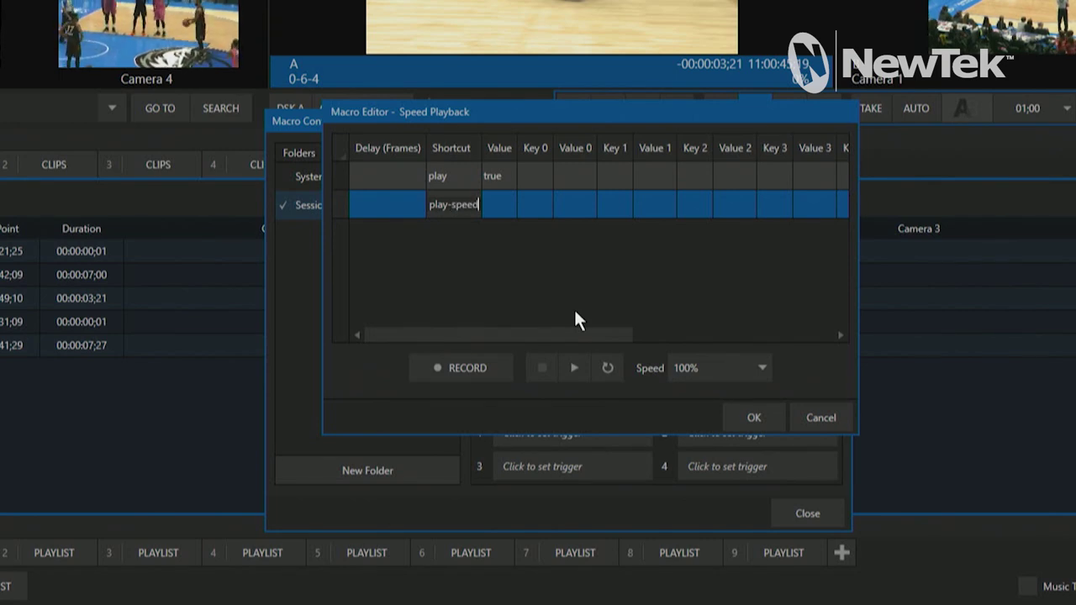
key("Tab")
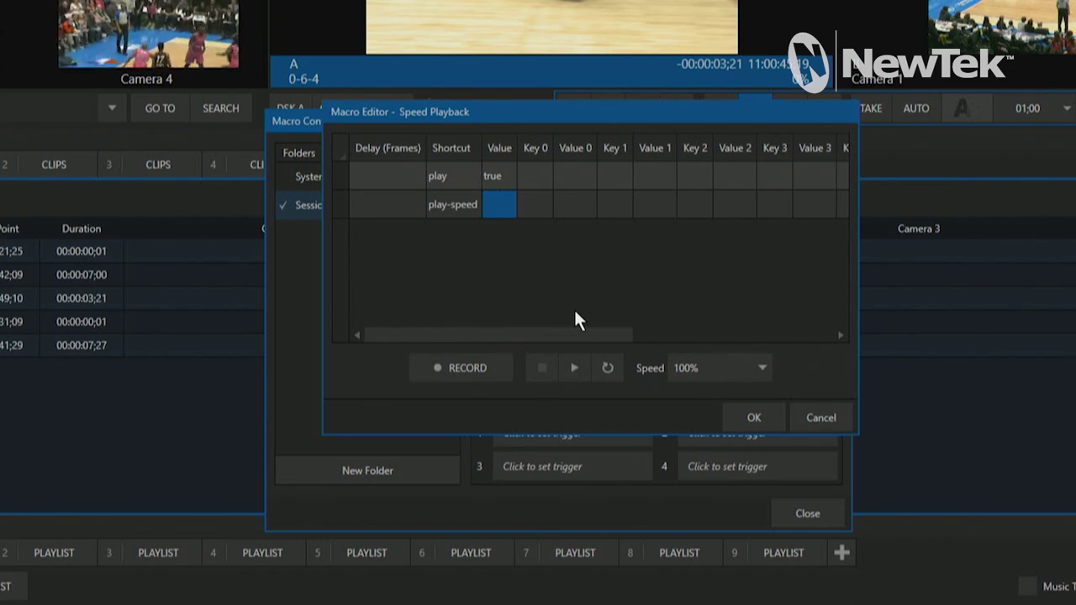
type("50")
key("Return")
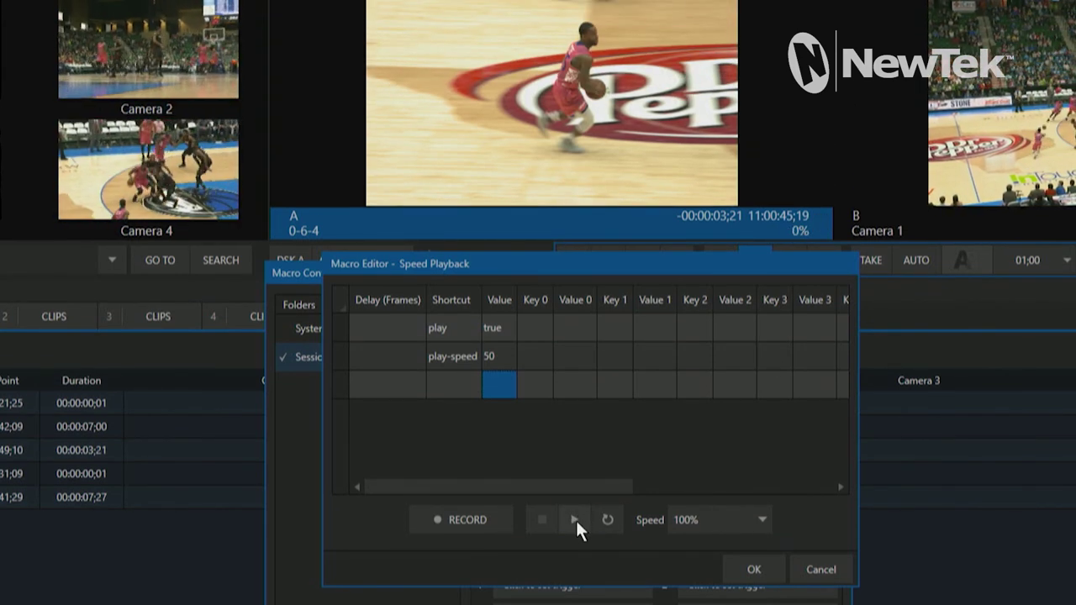
Step: Test the macro at 50%, retest it at 30% play-speed, and save it
left_click(575, 520)
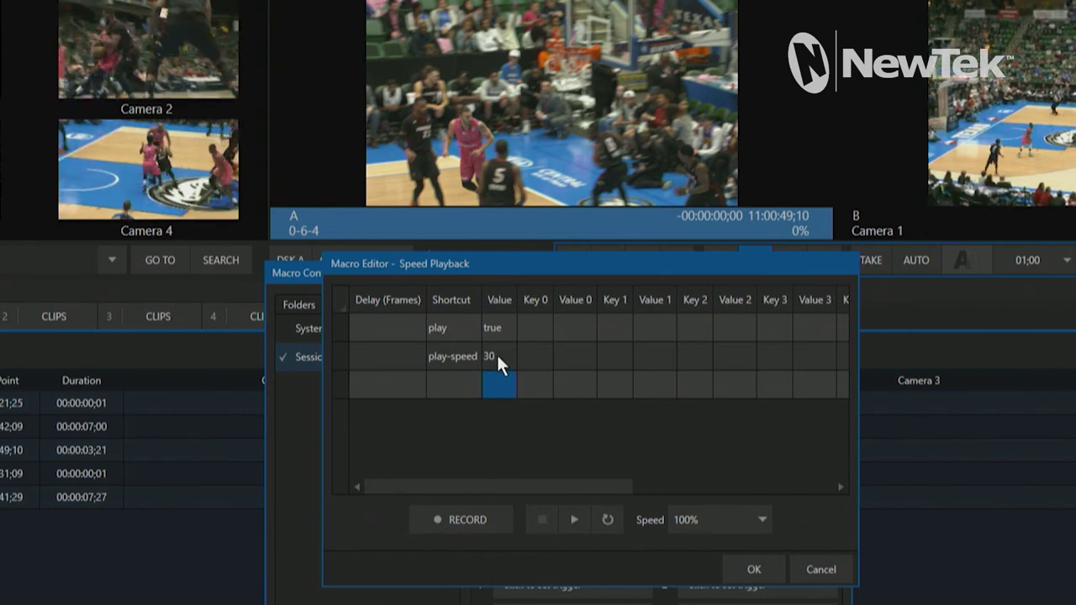
left_click(576, 519)
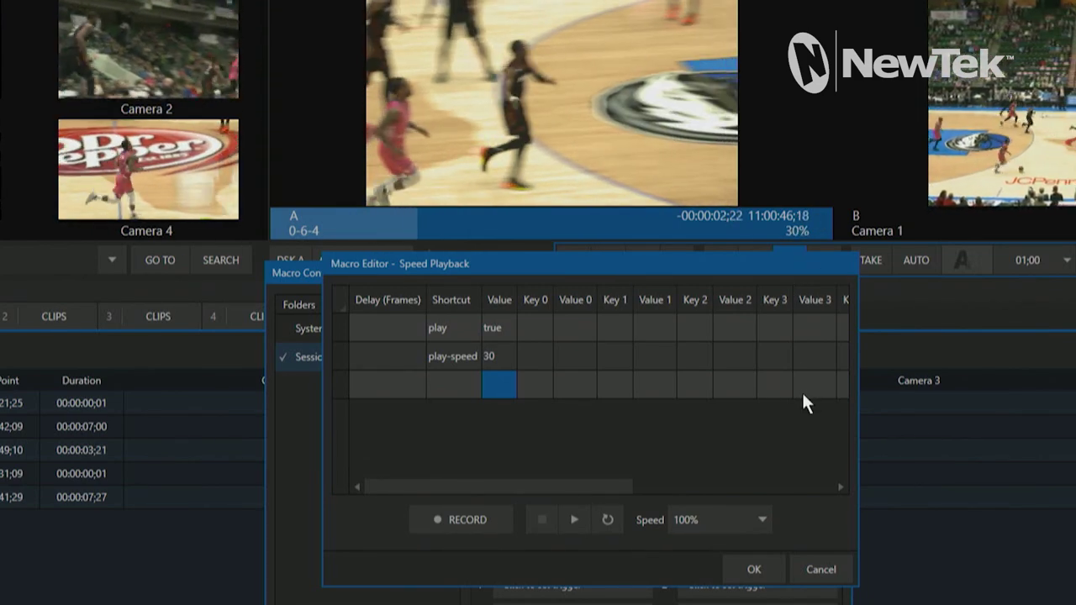
left_click(756, 569)
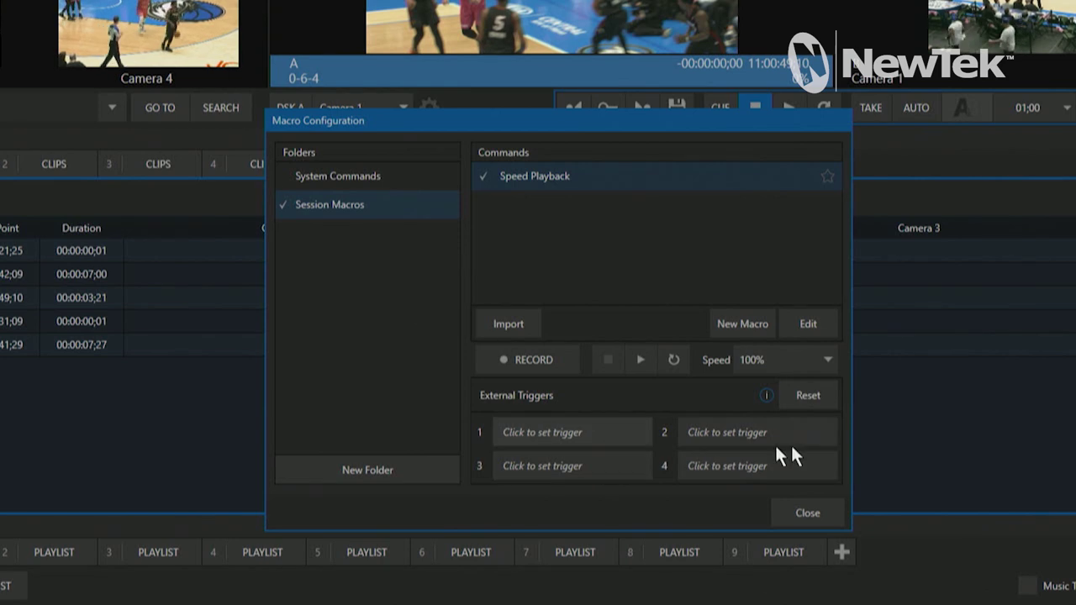
Step: Assign key A as Speed Playback's external trigger, test the 30% playback, and close configuration
left_click(545, 430)
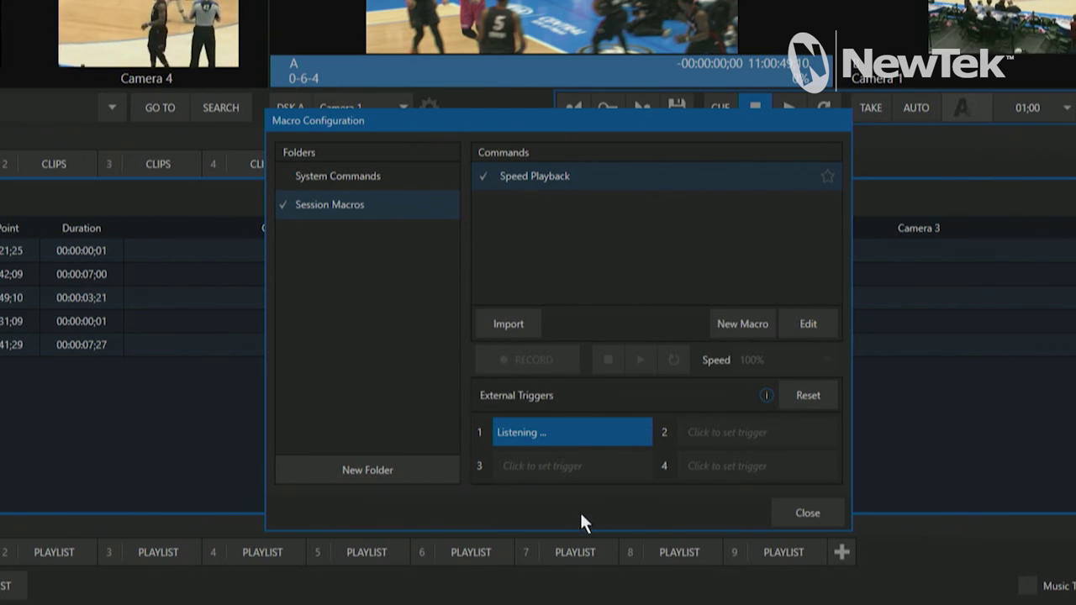
key("a")
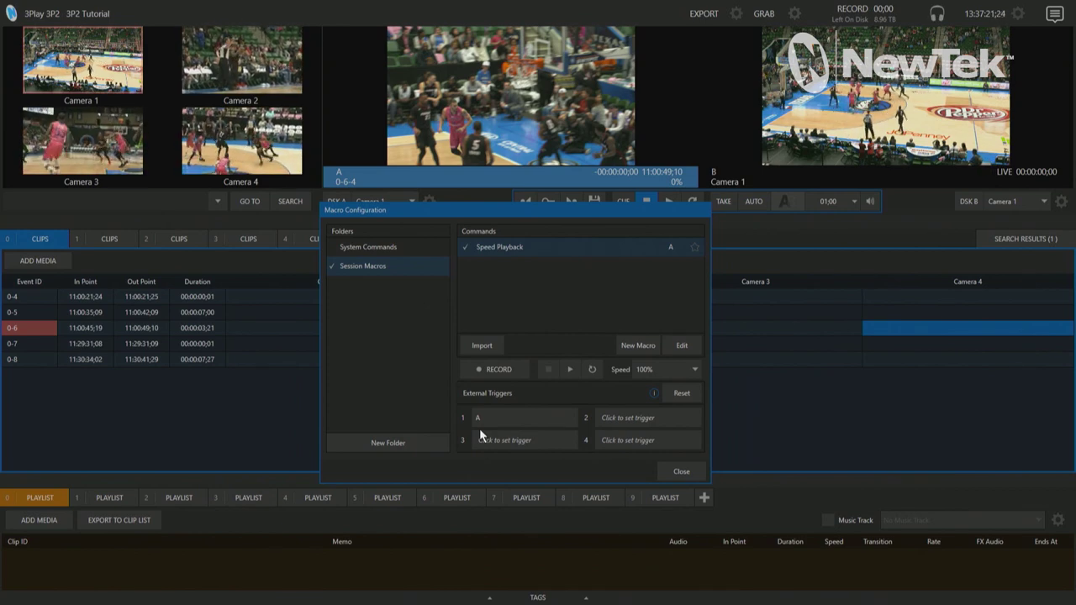
key("a")
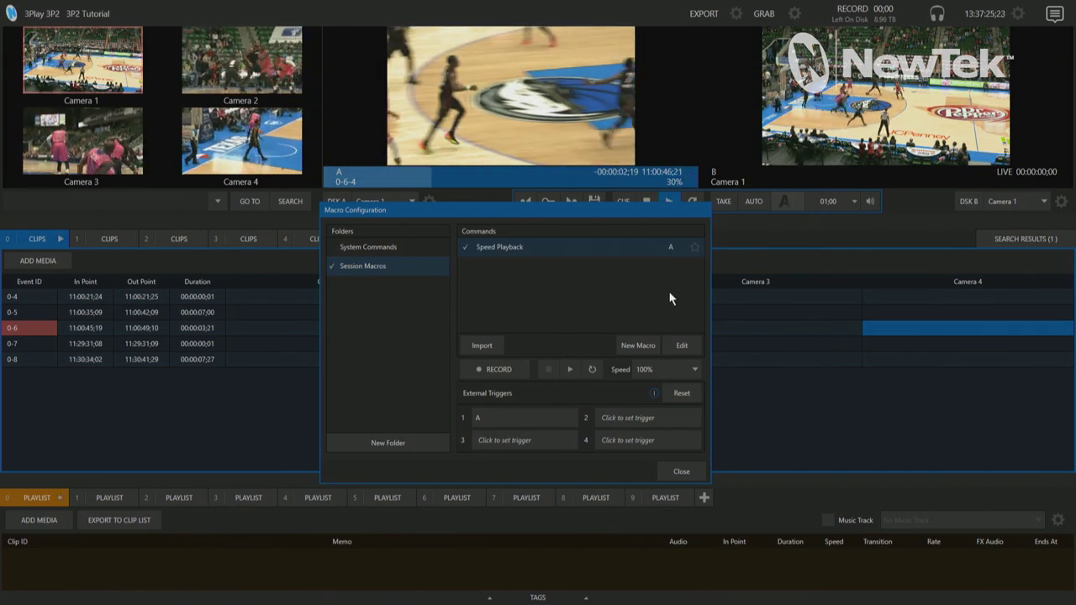
left_click(682, 473)
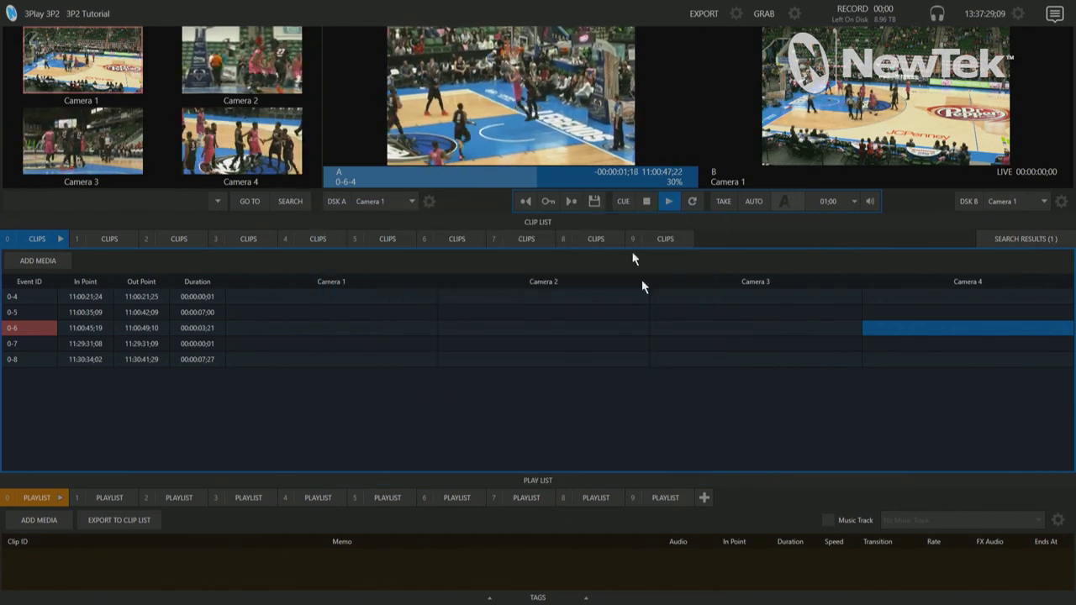
Step: Stop playback, add clip 006-4 to playlist 0, and select its Speed value
left_click(645, 201)
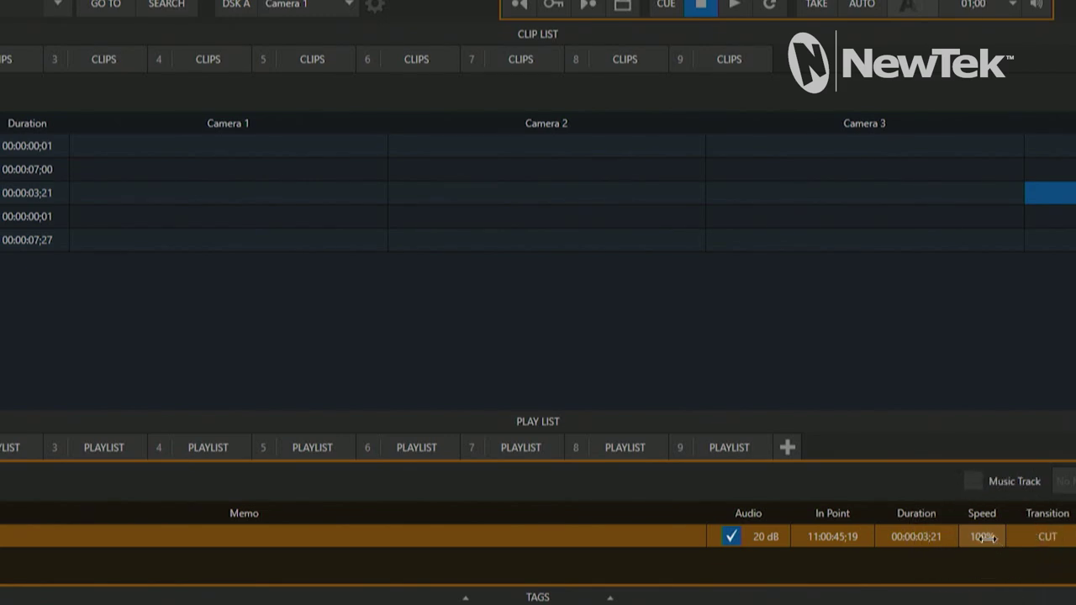
left_click(990, 538)
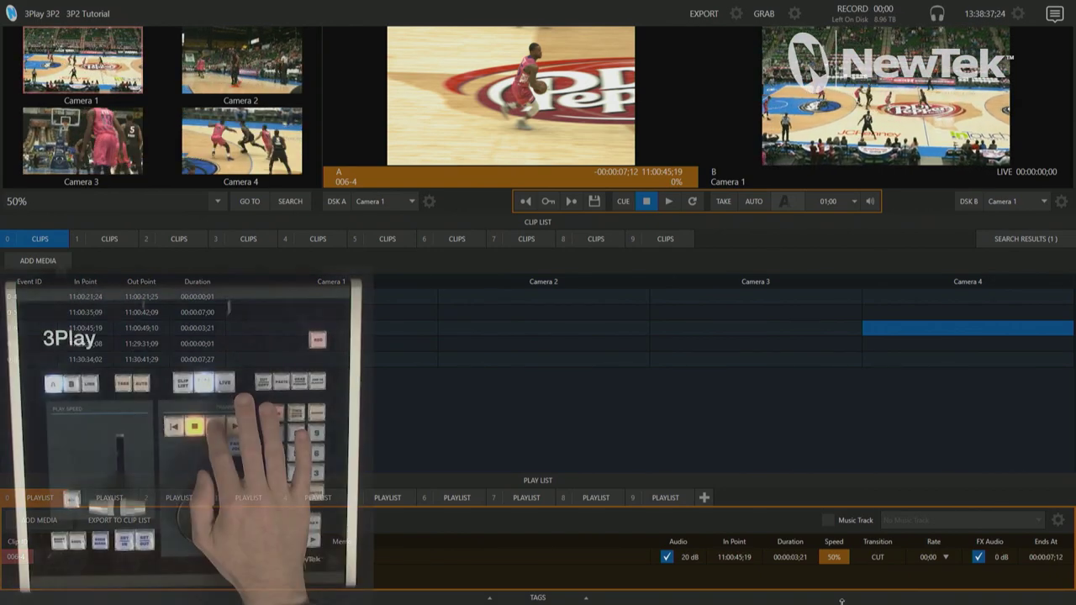
Step: Play clip 006-4 from the playlist on channel A
key("space")
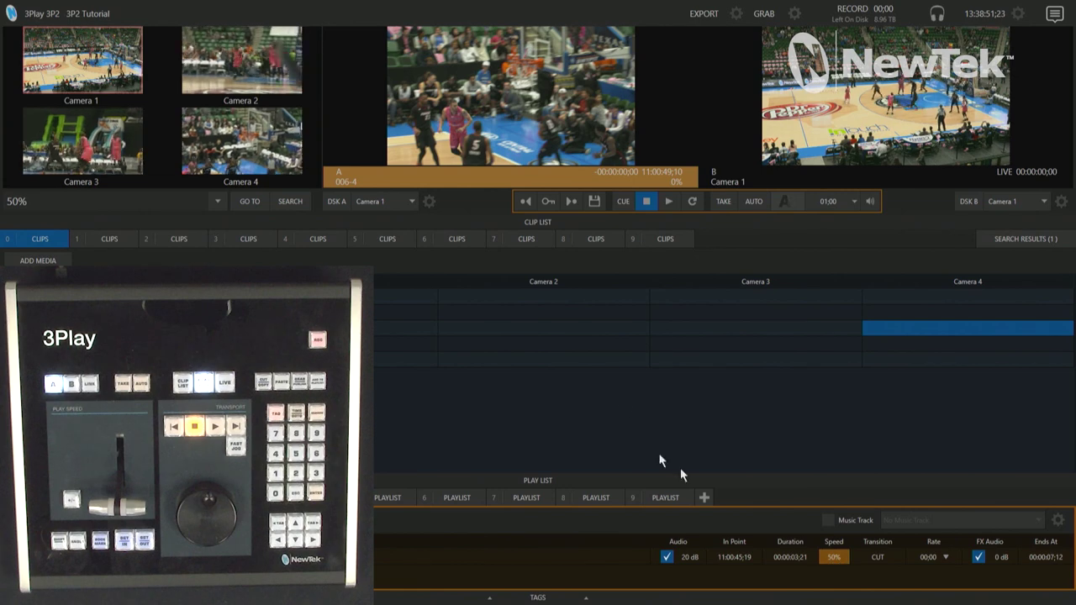
left_click(643, 202)
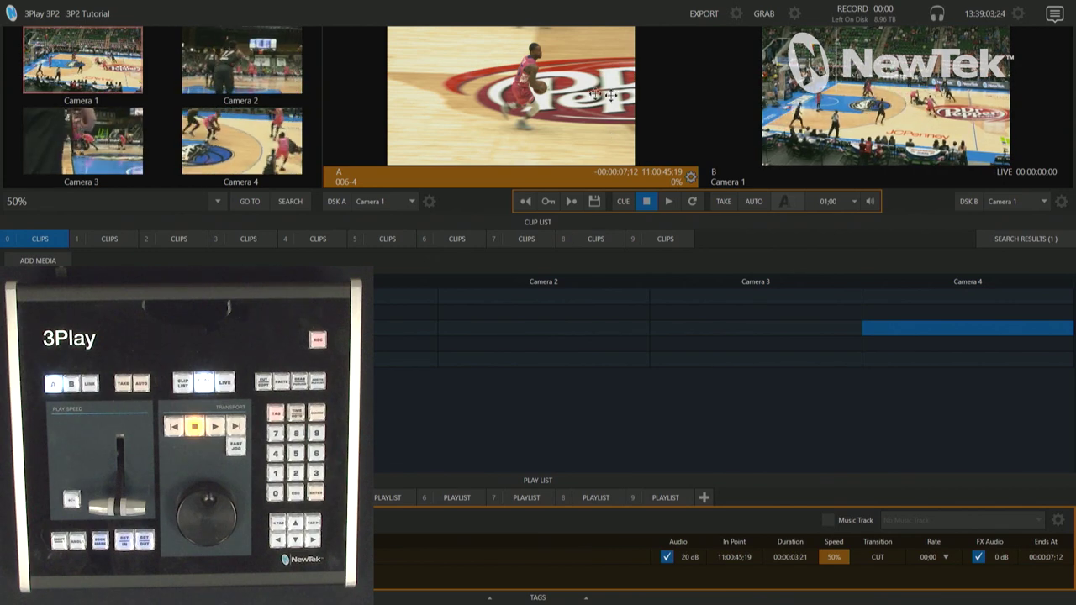
left_click(840, 559)
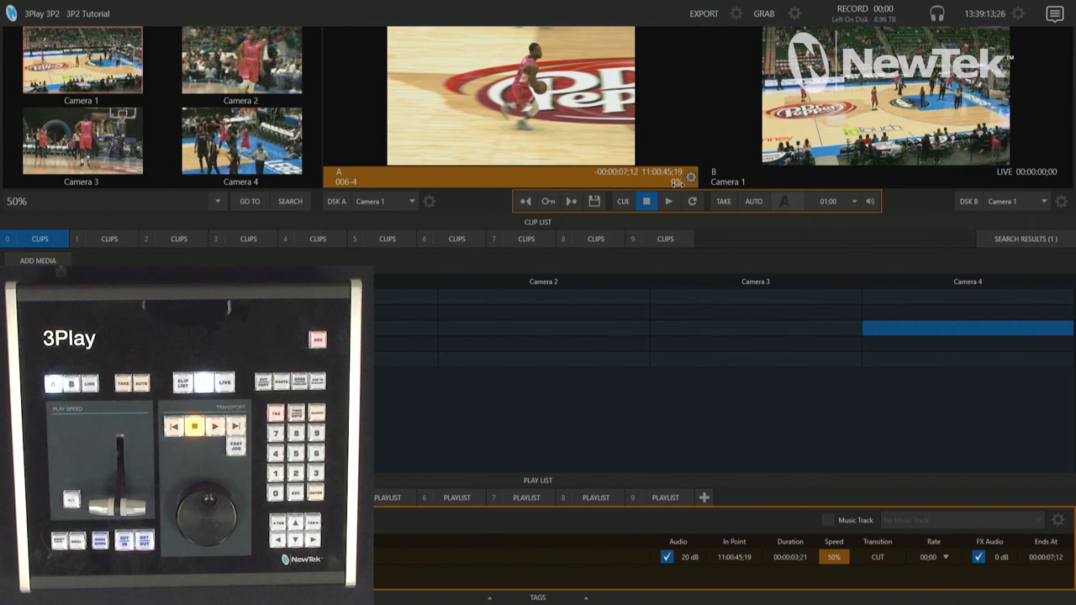
Step: Play cued clip 006-4 at the macro's 30% speed, overriding its 50% playlist speed
left_click(672, 201)
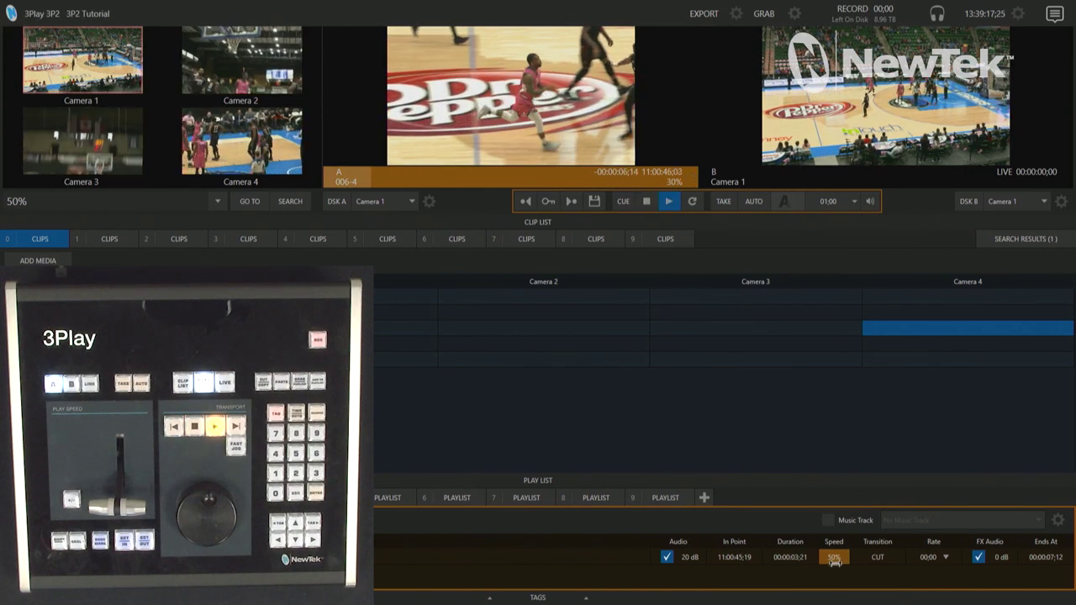
left_click(834, 560)
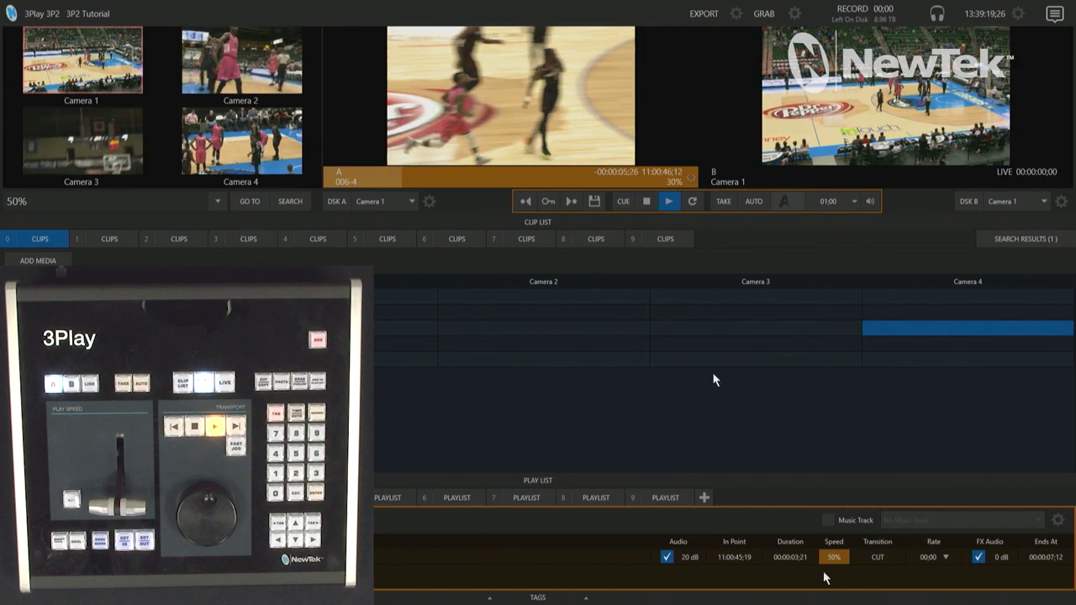